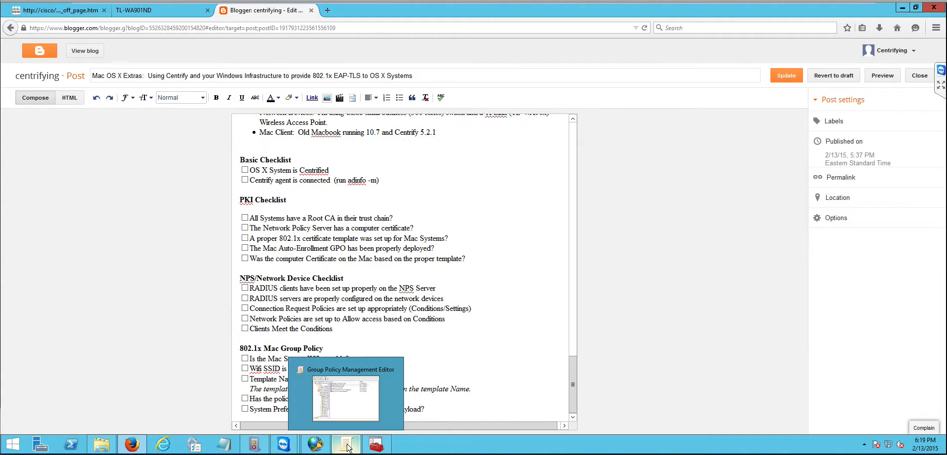
# Step: Close the Certificates console without saving its console settings
pyautogui.click(380, 445)
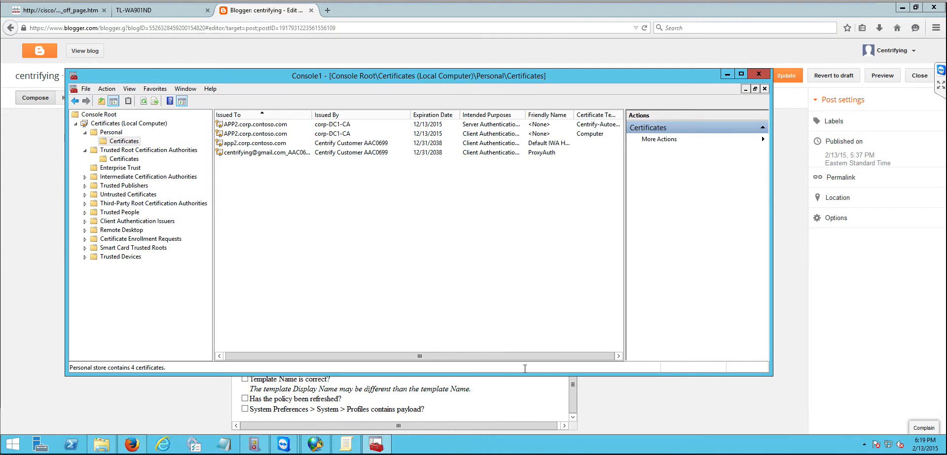
pyautogui.click(759, 73)
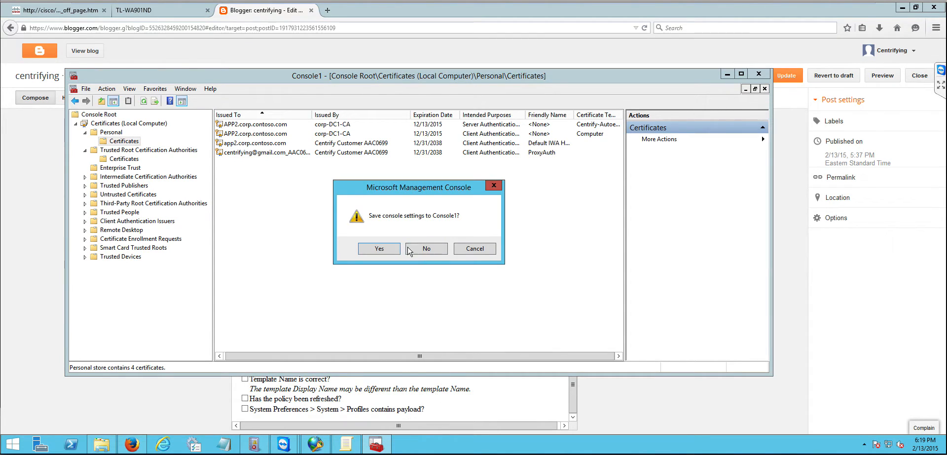
pyautogui.click(390, 249)
pyautogui.click(538, 314)
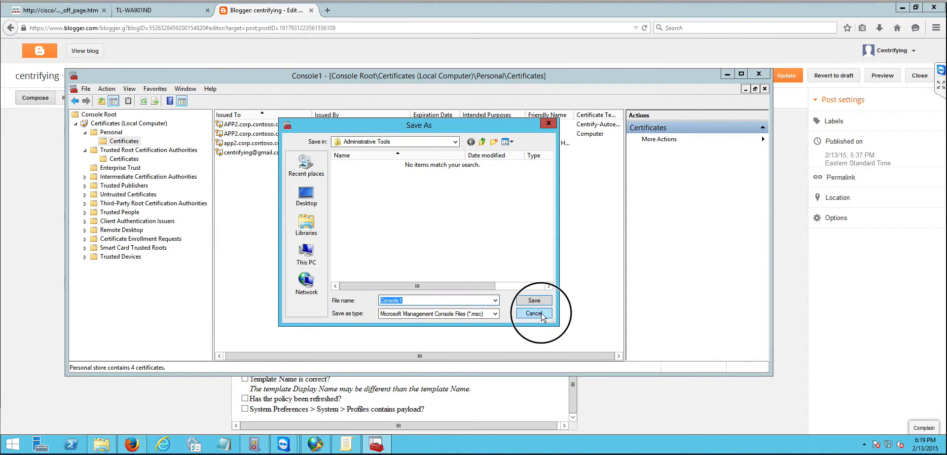
pyautogui.click(759, 73)
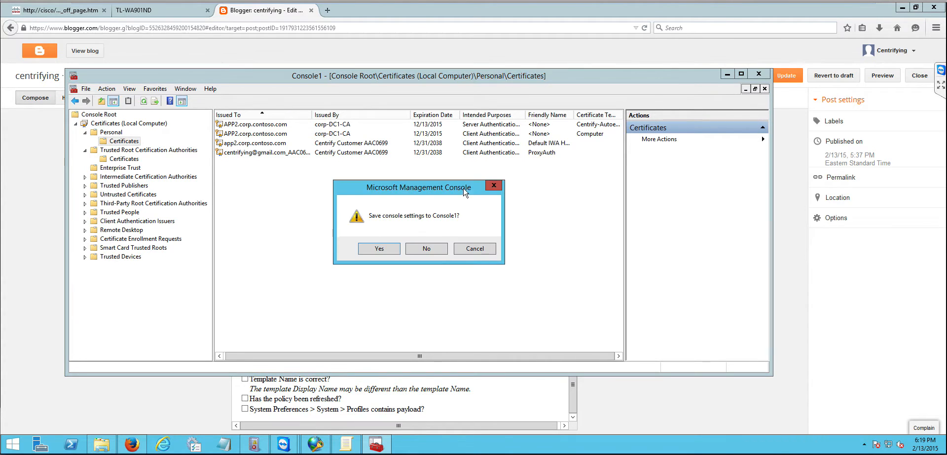
pyautogui.click(433, 251)
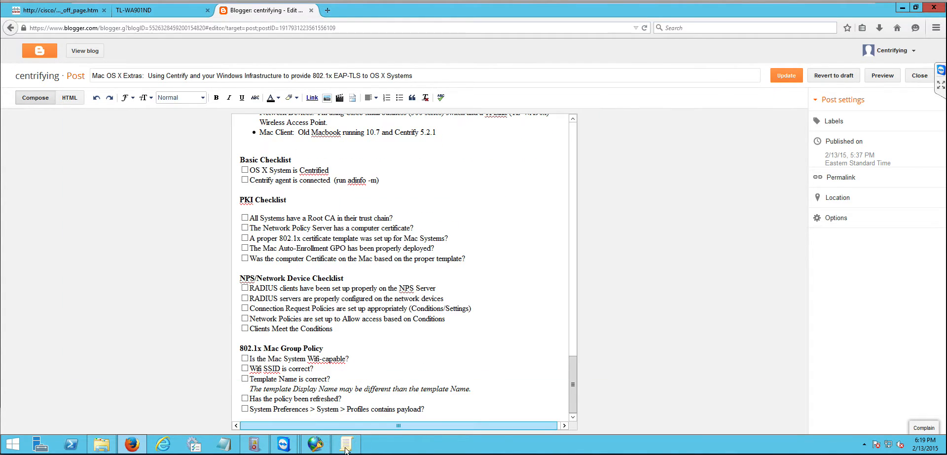
# Step: Enable the Enable Machine Wi-Fi Profile policy under Mac OS X 802.1X Settings and start adding a Wi-Fi profile
pyautogui.click(346, 445)
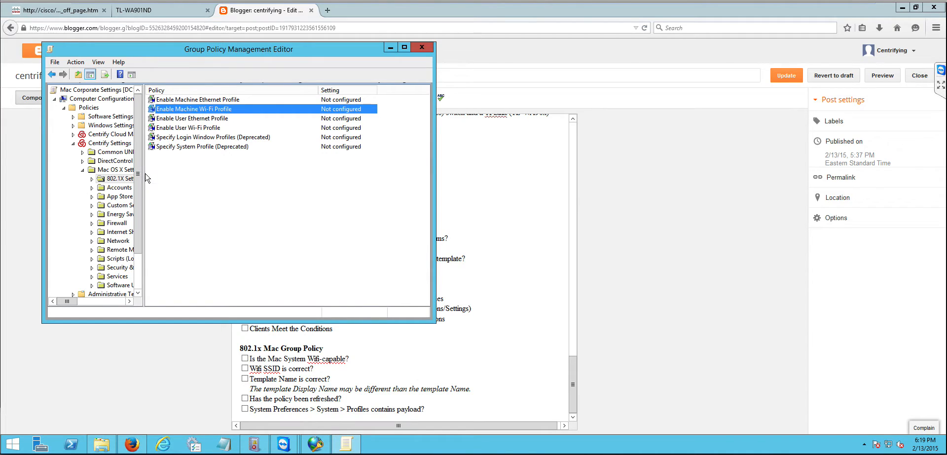
pyautogui.moveTo(144, 176); pyautogui.dragTo(286, 178)
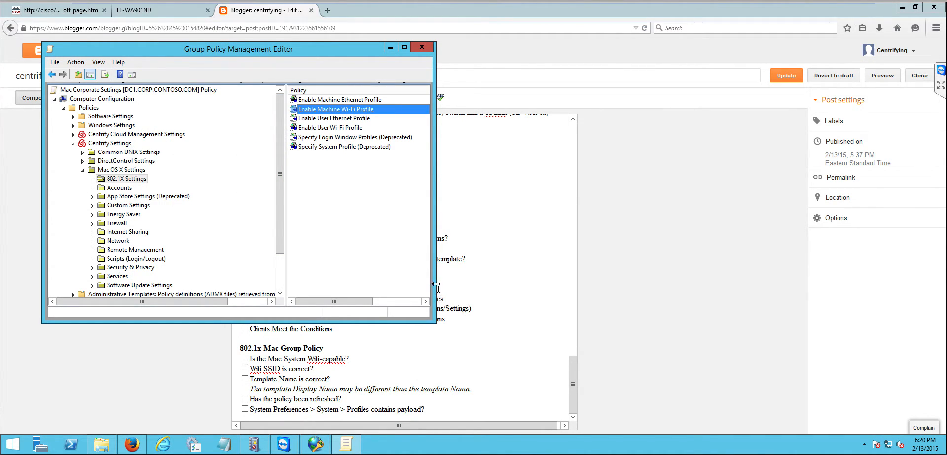
pyautogui.press('ctrl')
pyautogui.moveTo(441, 264); pyautogui.dragTo(629, 237)
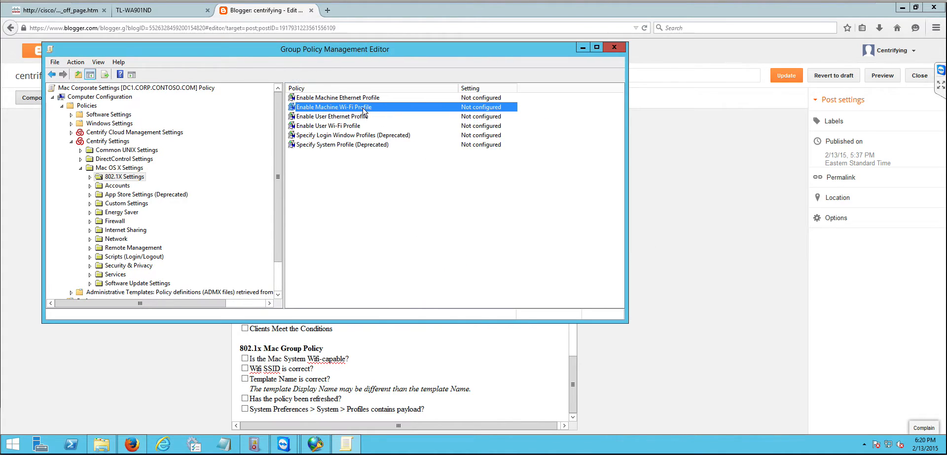
pyautogui.press('ctrl')
pyautogui.doubleClick(360, 111)
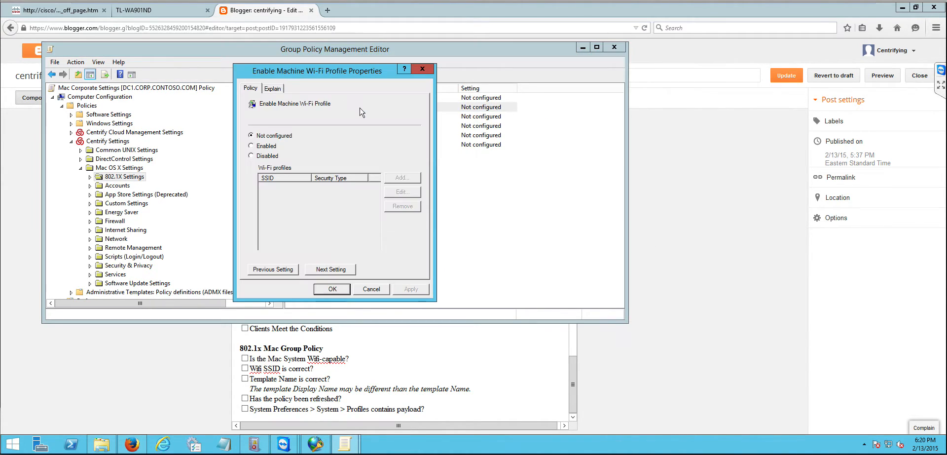
pyautogui.click(267, 146)
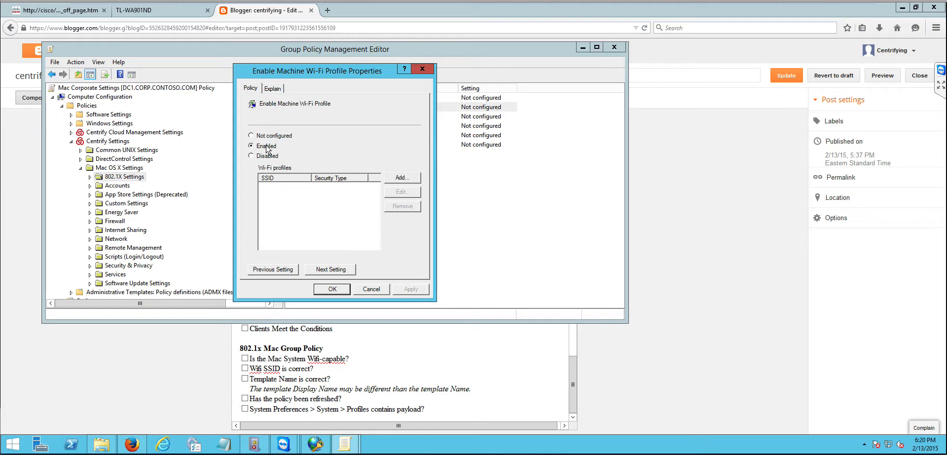
pyautogui.click(403, 178)
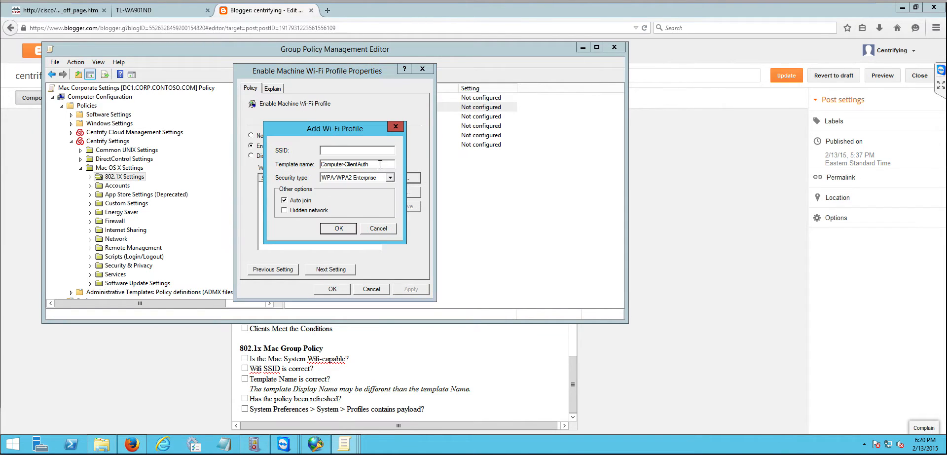
# Step: Set the Wi-Fi profile's SSID to Centrifying
pyautogui.click(359, 149)
pyautogui.write('Centrify')
pyautogui.moveTo(351, 150); pyautogui.dragTo(281, 153)
pyautogui.write('Centrifying')
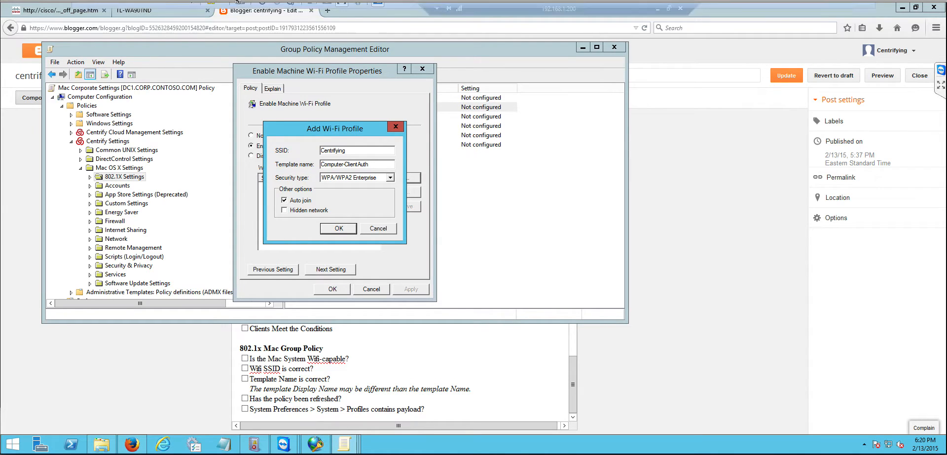
# Step: Check the template name of the Centrify-Autoenroll-Macs certificate template on the CA server, then close its properties
pyautogui.click(253, 10)
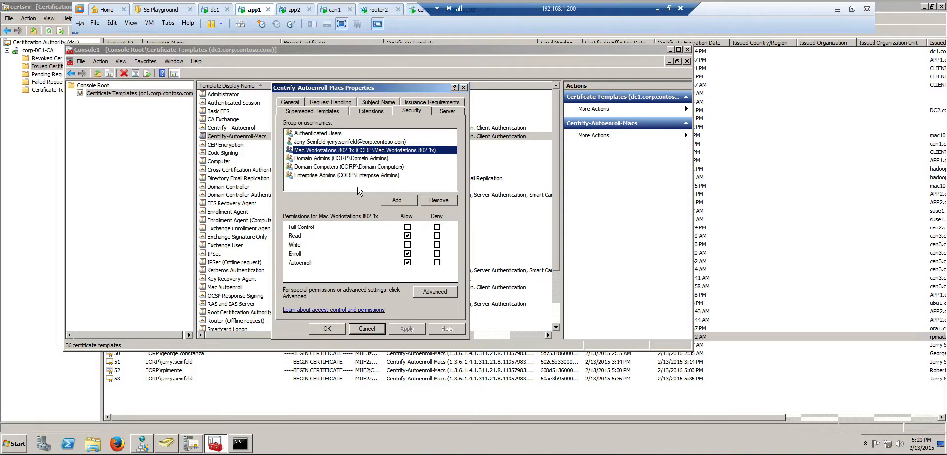
pyautogui.click(375, 328)
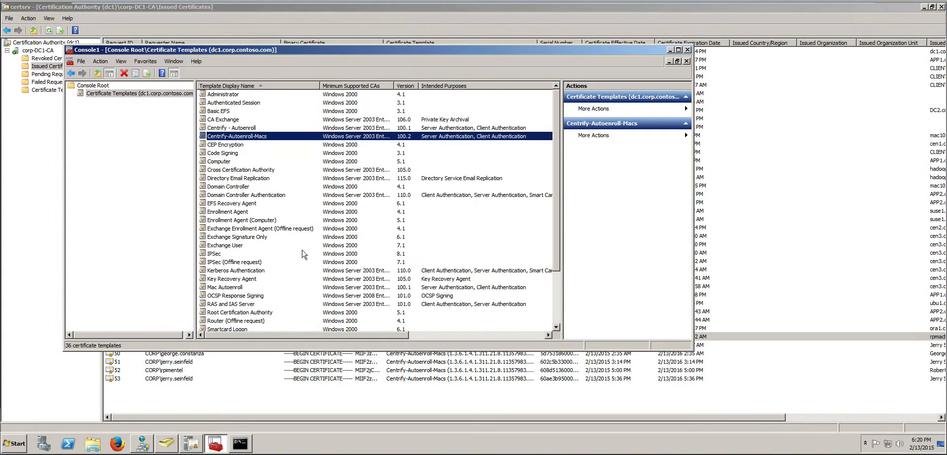
pyautogui.doubleClick(241, 137)
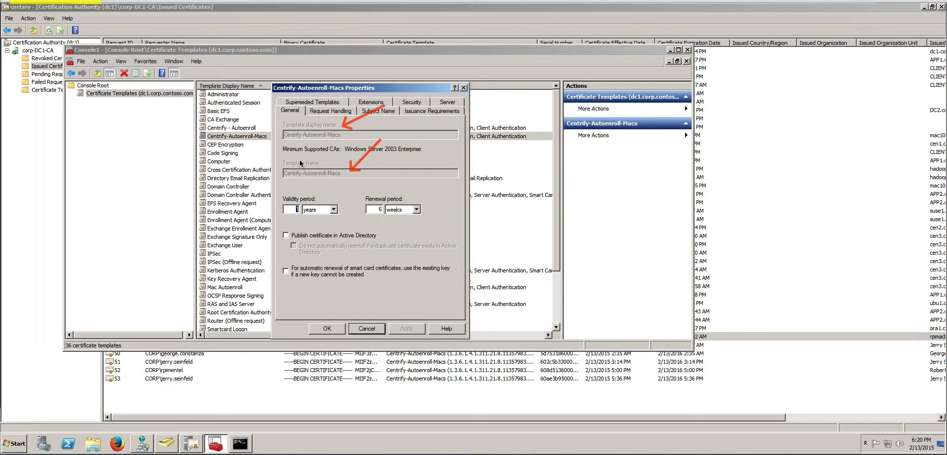
pyautogui.moveTo(275, 159); pyautogui.dragTo(371, 190)
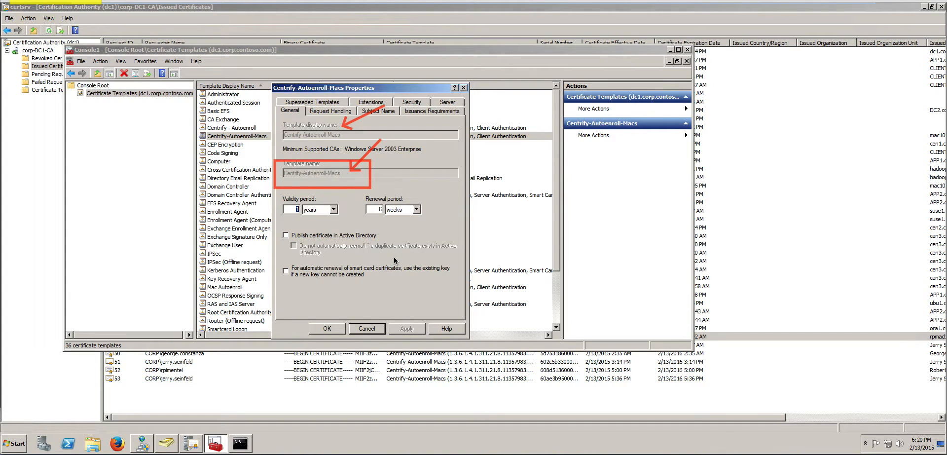
pyautogui.press('Escape')
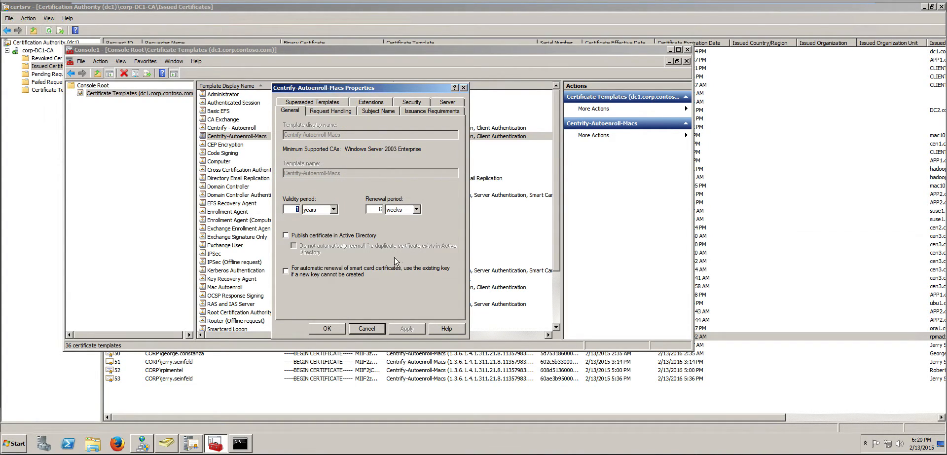
pyautogui.click(374, 330)
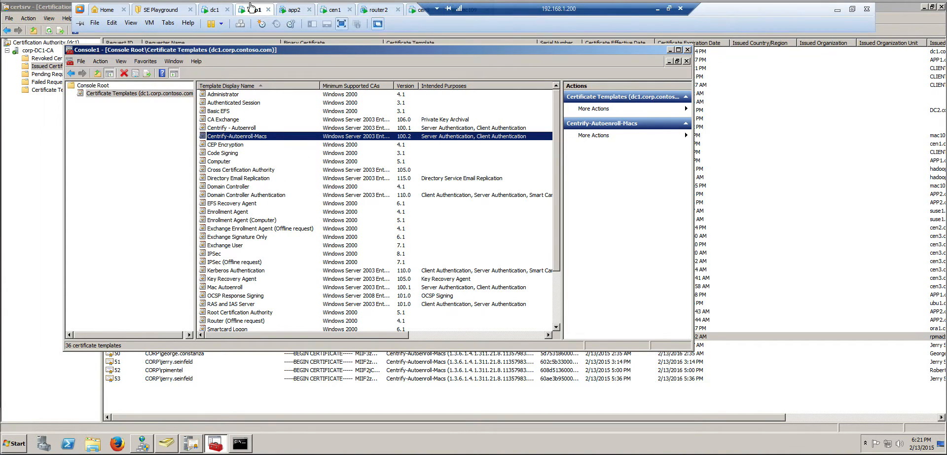
# Step: Set the Wi-Fi profile's template name to Centrify-Autoenroll-Macs and confirm both the profile and the policy
pyautogui.click(290, 12)
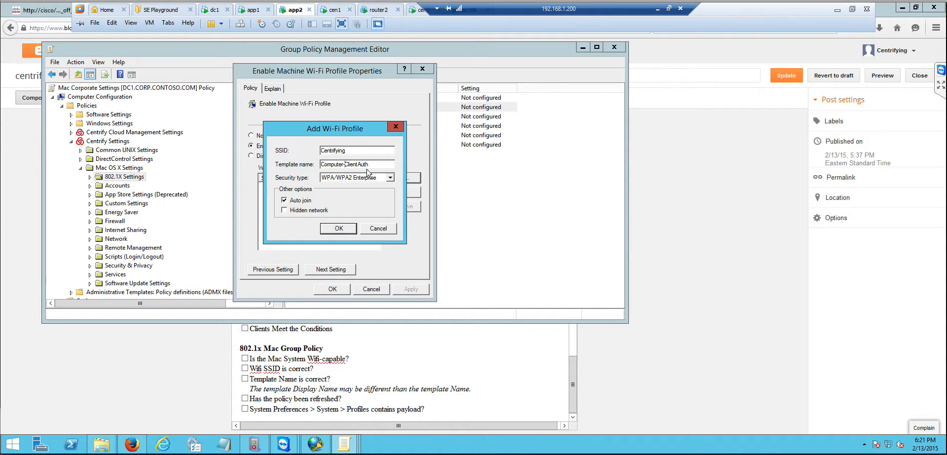
pyautogui.moveTo(370, 164); pyautogui.dragTo(288, 165)
pyautogui.write('Centrify')
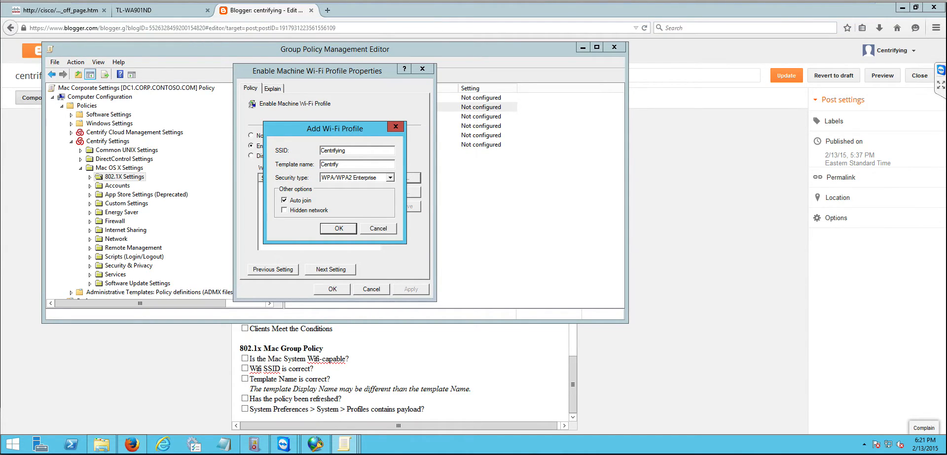
pyautogui.write('-Autoenroll-Macs')
pyautogui.click(339, 228)
pyautogui.click(341, 289)
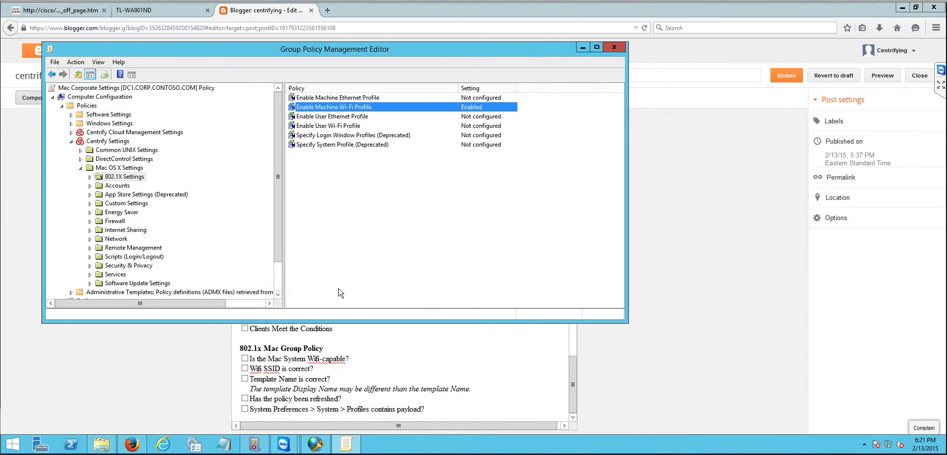
# Step: Switch to the remote Mac session and try running adpupdate in Terminal
pyautogui.moveTo(415, 19)
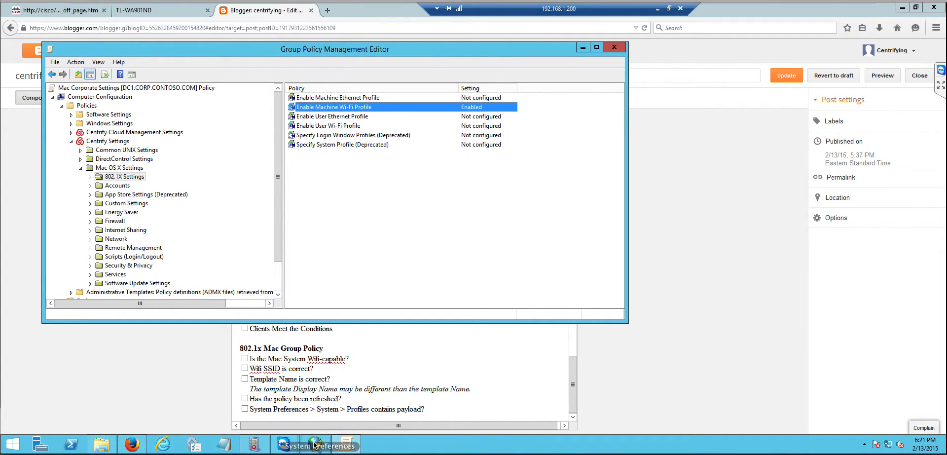
pyautogui.click(290, 447)
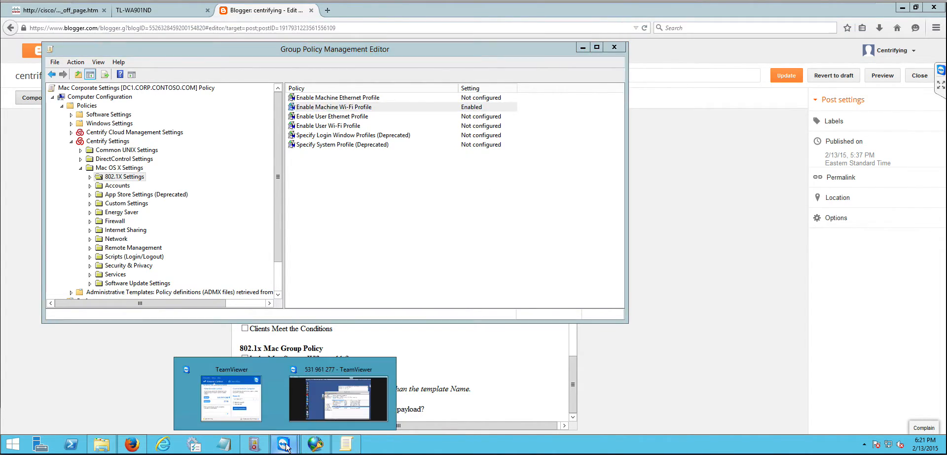
pyautogui.click(348, 406)
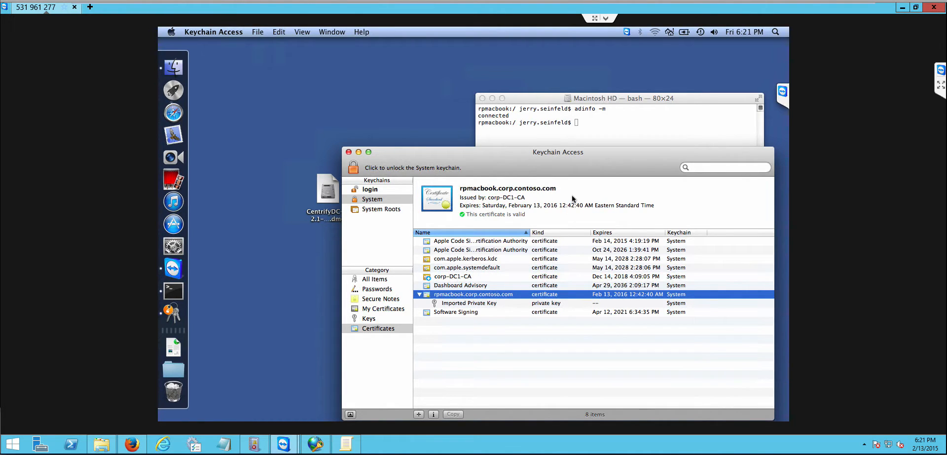
pyautogui.moveTo(593, 156); pyautogui.dragTo(546, 111)
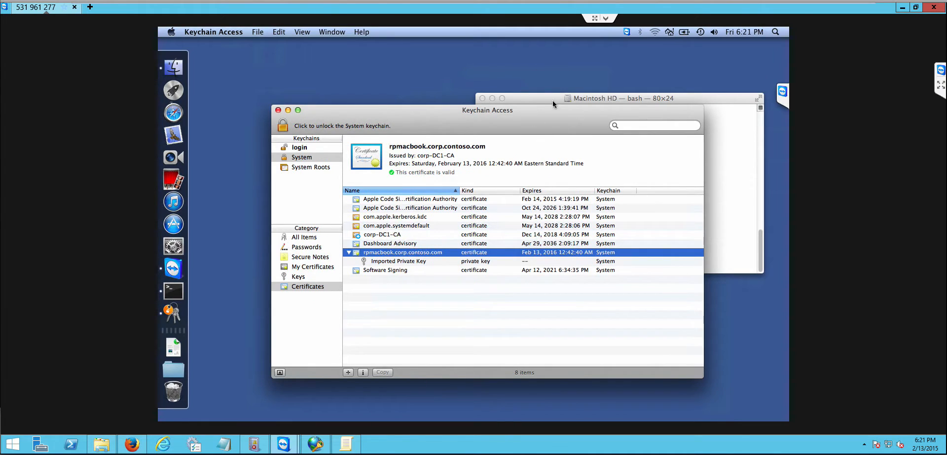
pyautogui.click(552, 99)
pyautogui.write('adp')
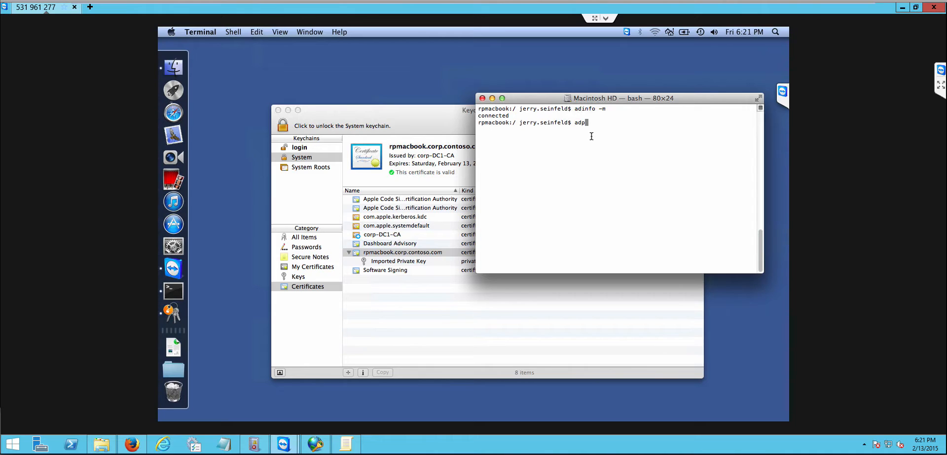
pyautogui.write('update')
pyautogui.press('Return')
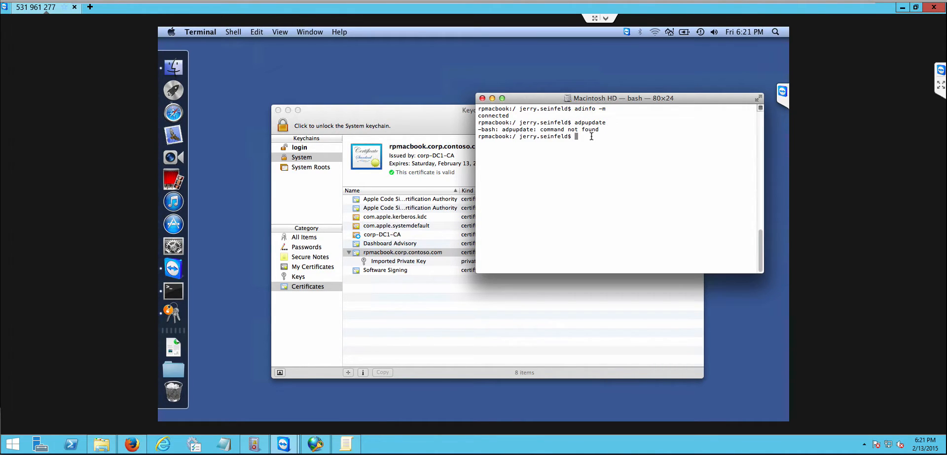
pyautogui.write('clear')
pyautogui.press('Return')
pyautogui.write('adgpup')
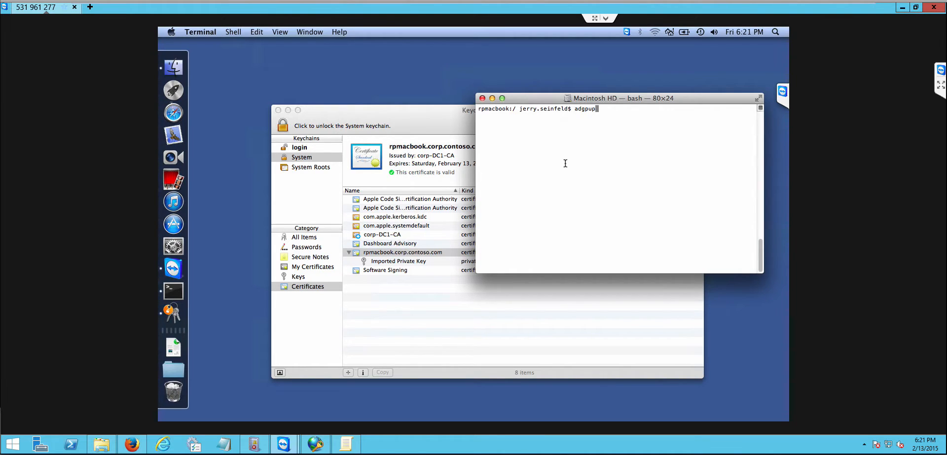
pyautogui.write('date')
pyautogui.press('Return')
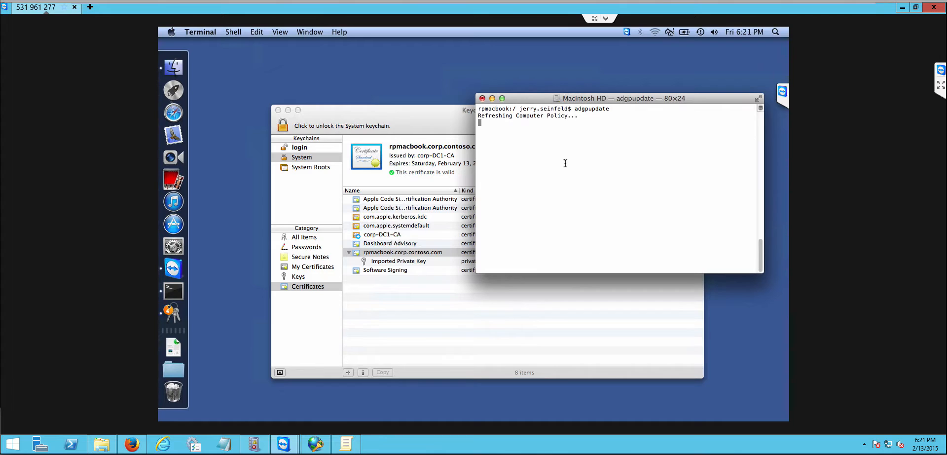
# Step: Examine the System section of System Preferences, then close it
pyautogui.click(178, 247)
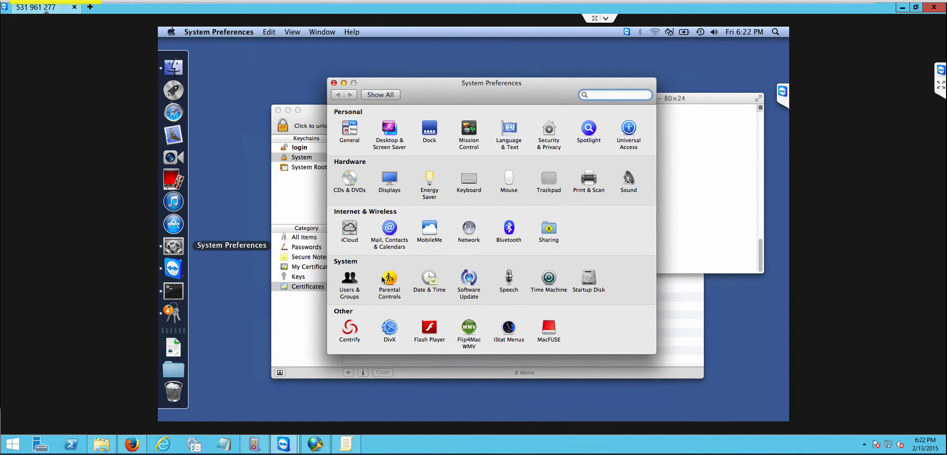
pyautogui.moveTo(589, 296)
pyautogui.mouseDown()
pyautogui.moveTo(672, 303)
pyautogui.moveTo(673, 311)
pyautogui.mouseUp()
pyautogui.press('Escape')
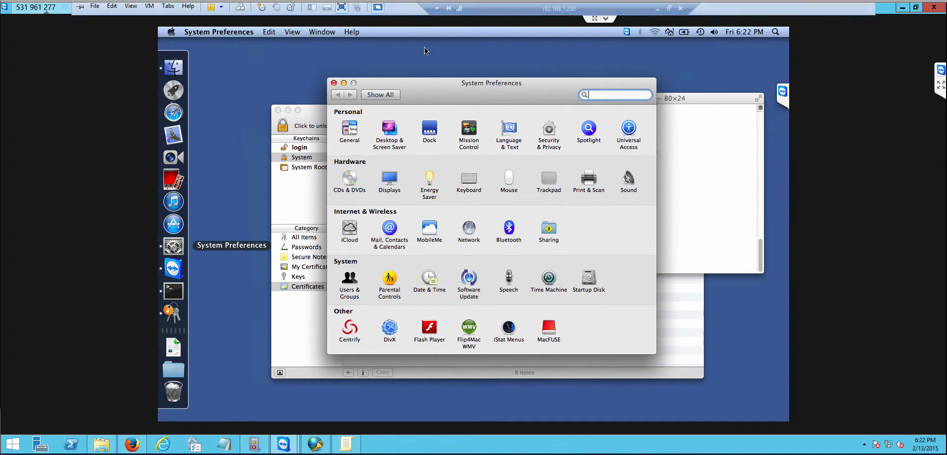
pyautogui.click(333, 83)
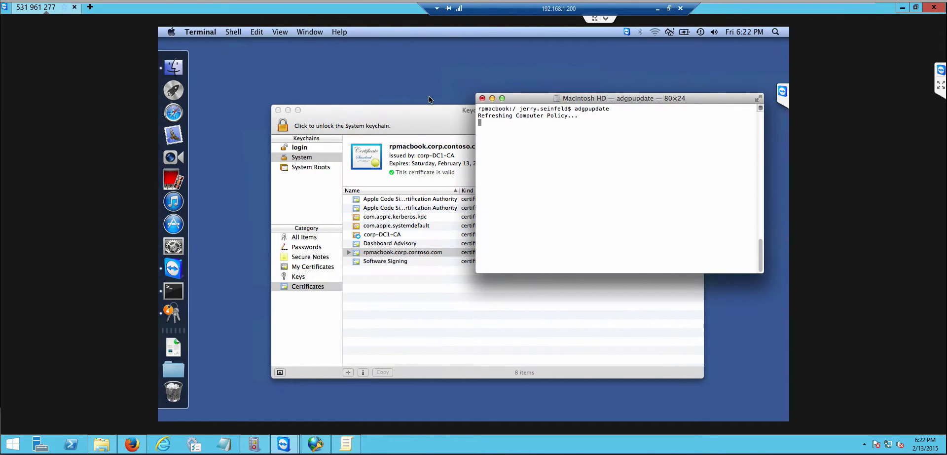
# Step: Check the machine certificate in the System keychain, then join the Centrifying Wi-Fi network from the Wi-Fi menu
pyautogui.click(435, 122)
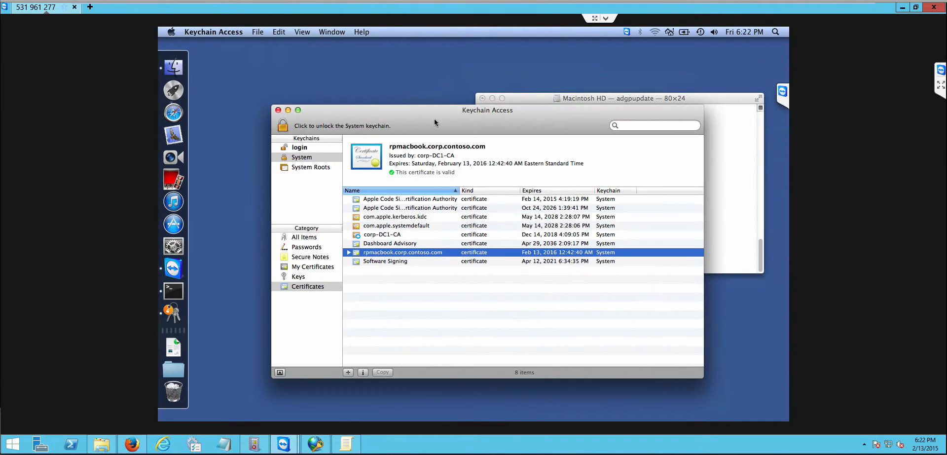
pyautogui.click(537, 99)
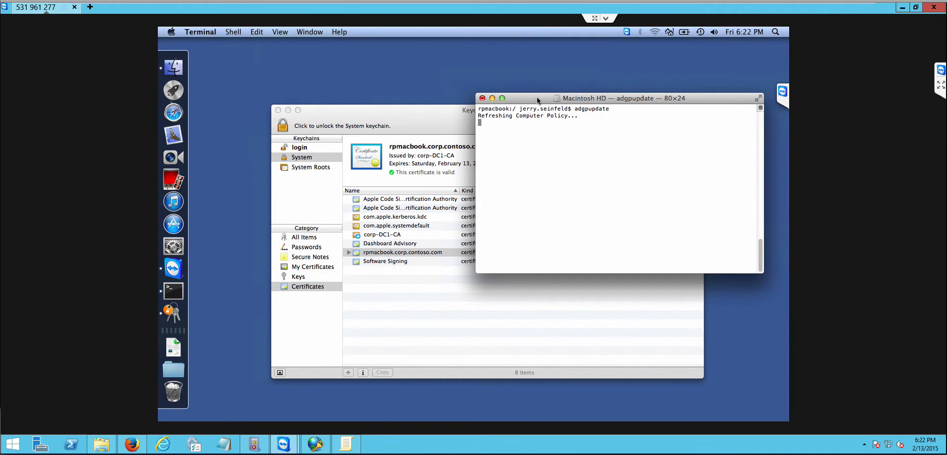
pyautogui.click(655, 32)
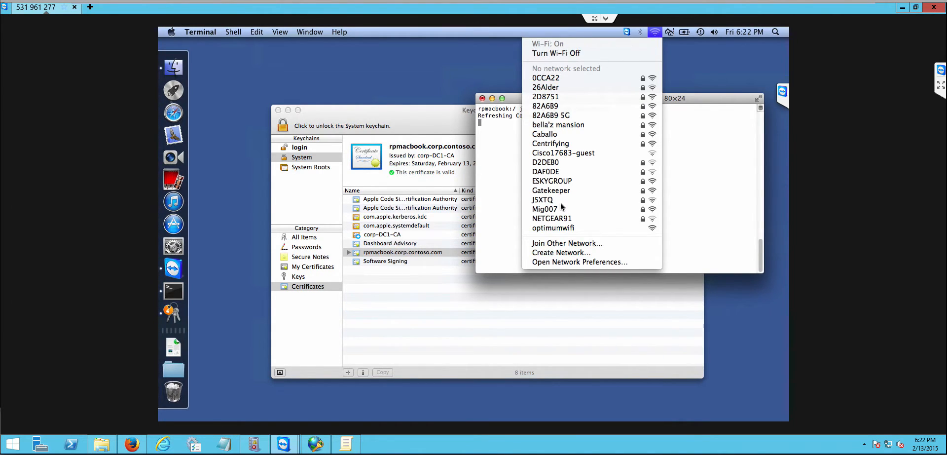
pyautogui.click(562, 144)
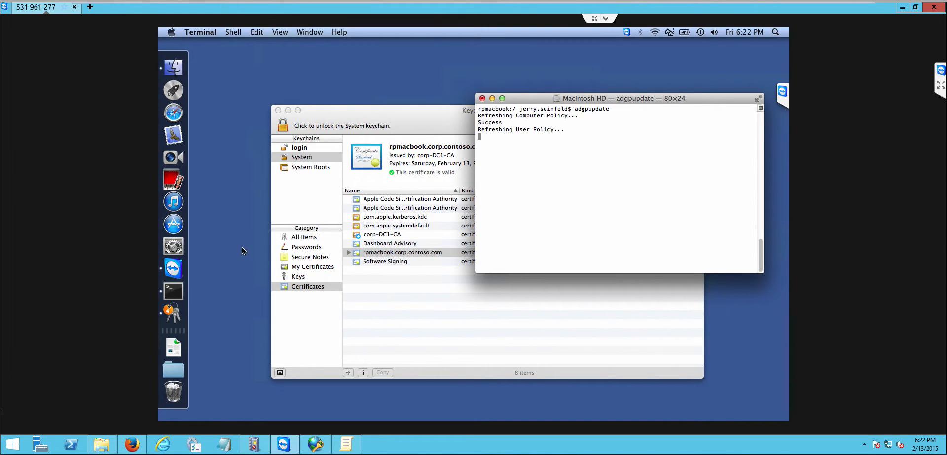
# Step: Inspect the Wifi Access: Centrifying device profile's certificate and Wi-Fi network details in the Profiles preferences, then close them
pyautogui.click(174, 246)
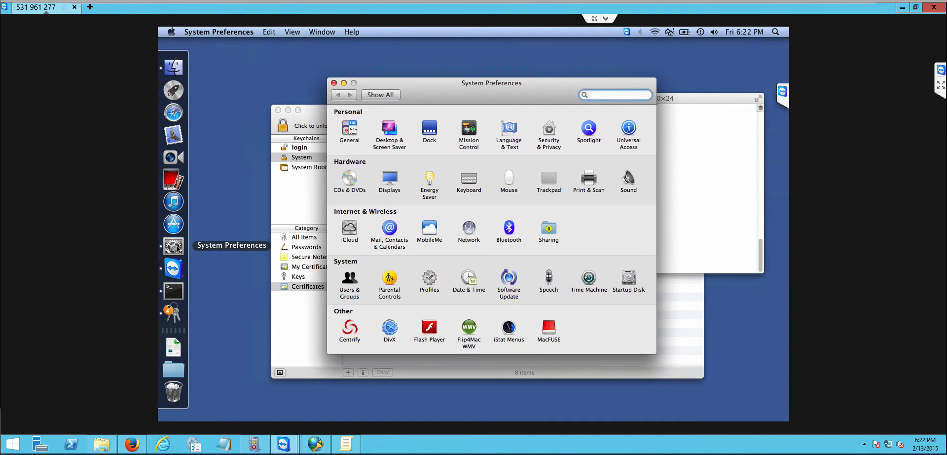
pyautogui.click(432, 282)
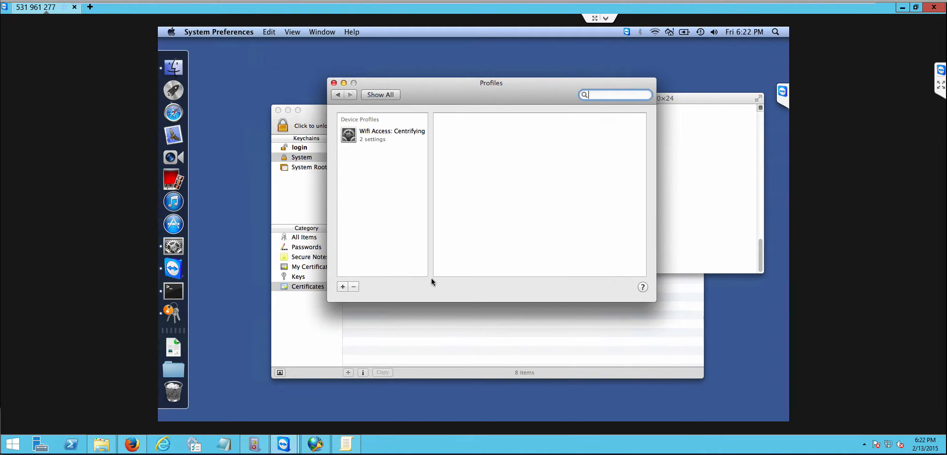
pyautogui.click(377, 134)
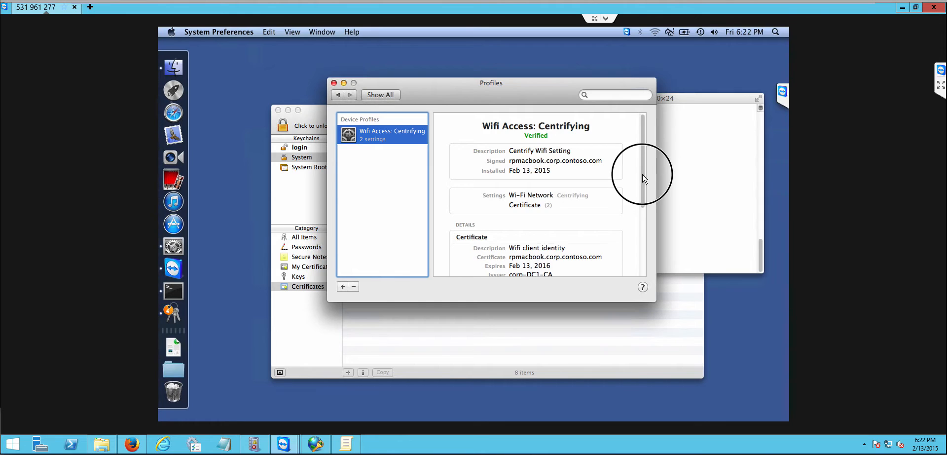
pyautogui.scroll(-2, 568, 158)
pyautogui.moveTo(644, 195); pyautogui.dragTo(647, 227)
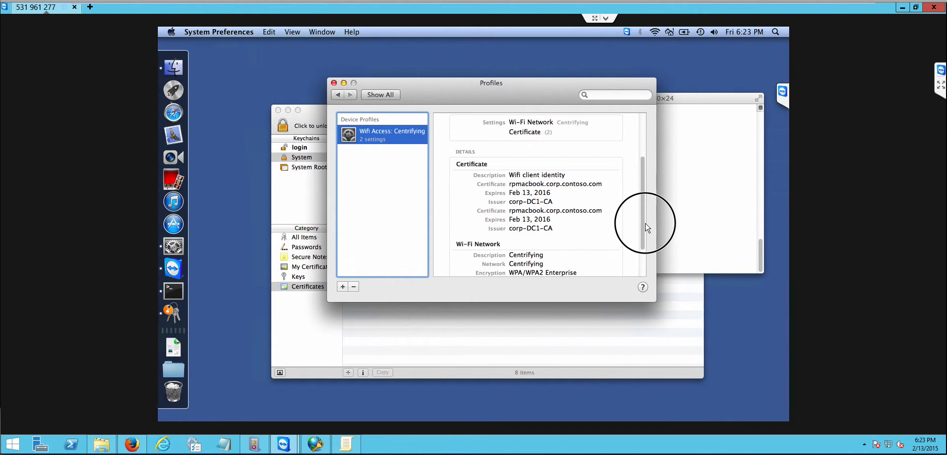
pyautogui.moveTo(644, 223); pyautogui.dragTo(648, 257)
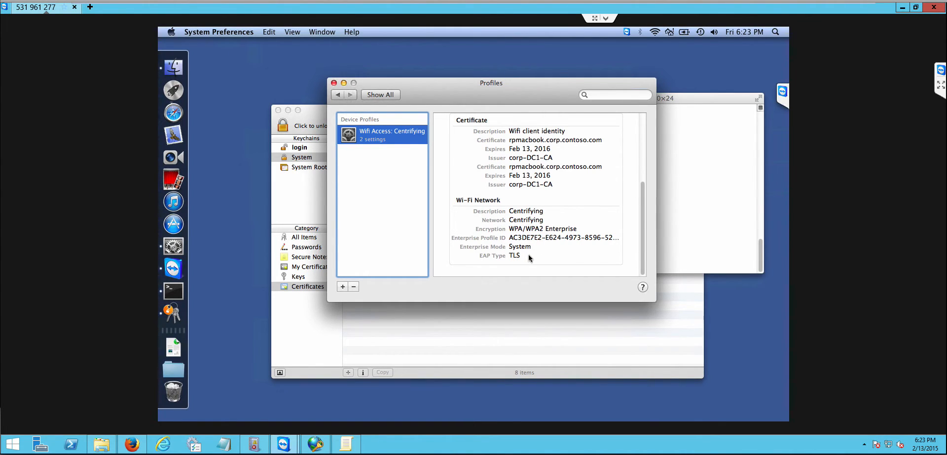
pyautogui.click(335, 83)
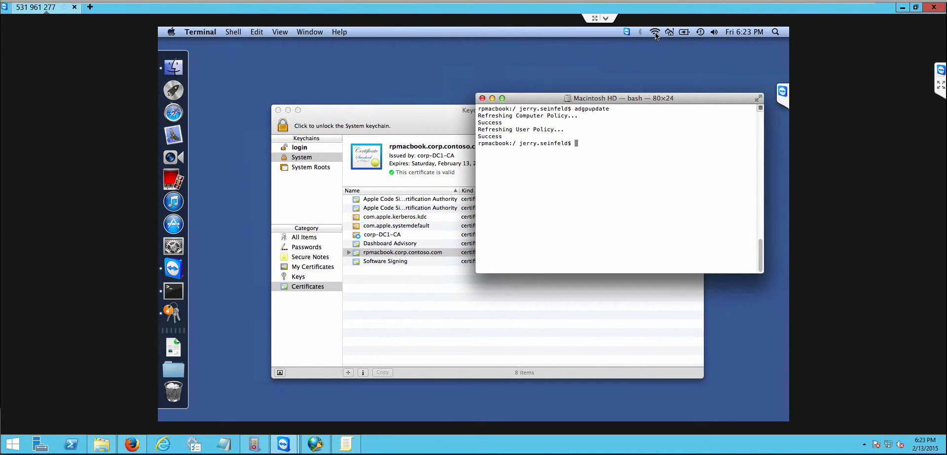
# Step: Open Network Preferences and review the Wi-Fi connection's status and 802.1X authentication
pyautogui.click(655, 33)
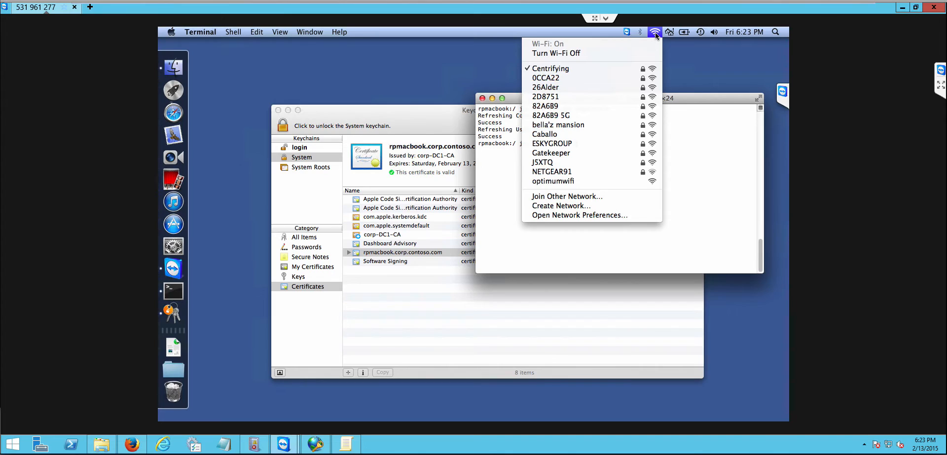
pyautogui.click(589, 215)
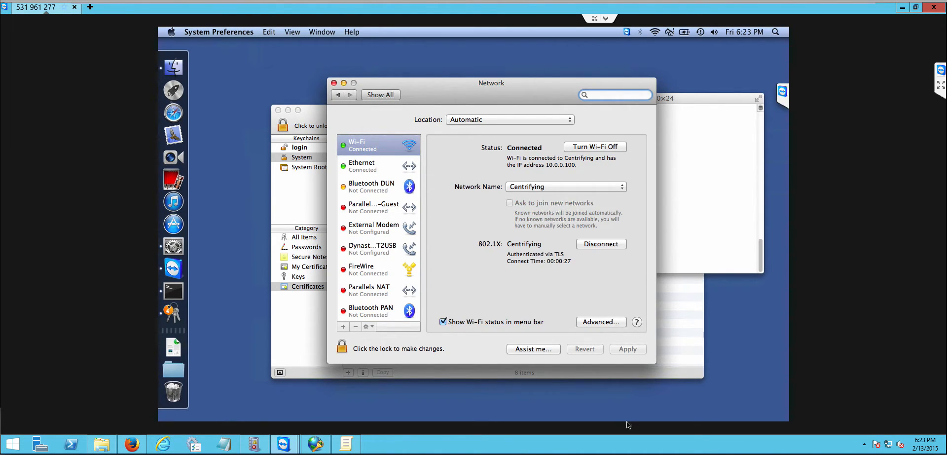
pyautogui.moveTo(457, 229); pyautogui.dragTo(643, 276)
# Step: Switch to the Group Policy Management Editor and review the machine and user profile policies under 802.1X Settings
pyautogui.click(348, 444)
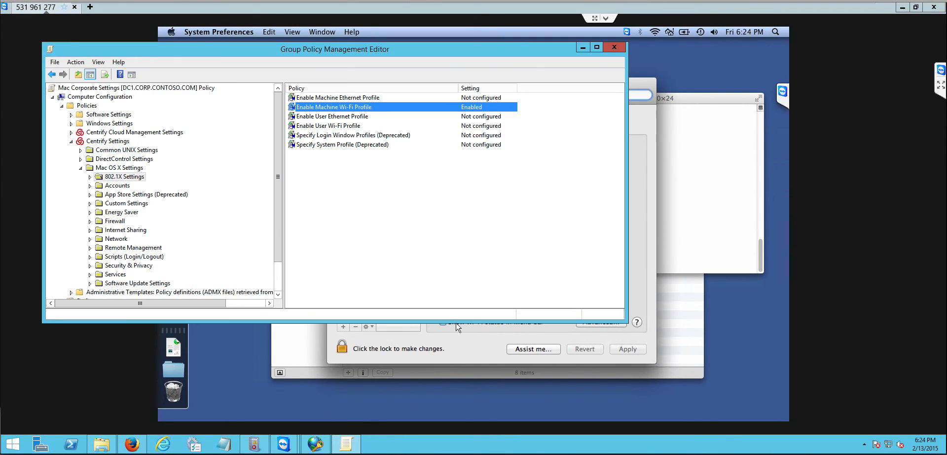
pyautogui.click(364, 98)
pyautogui.click(353, 118)
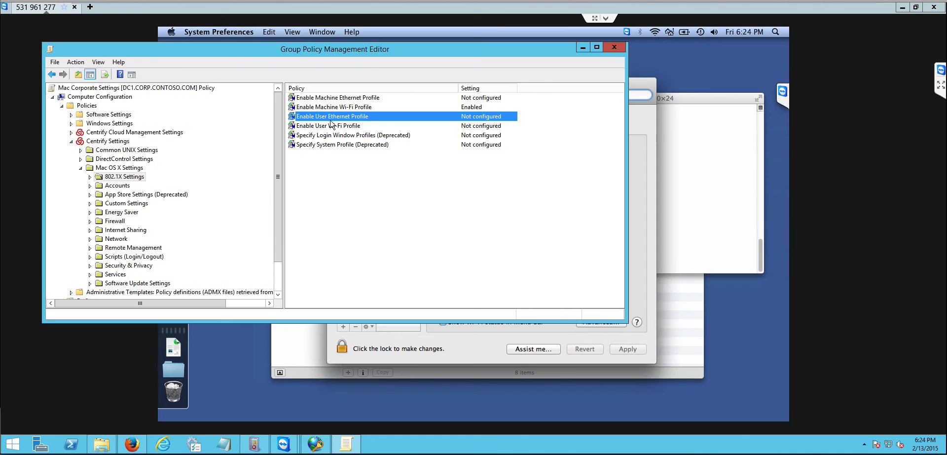
pyautogui.click(348, 126)
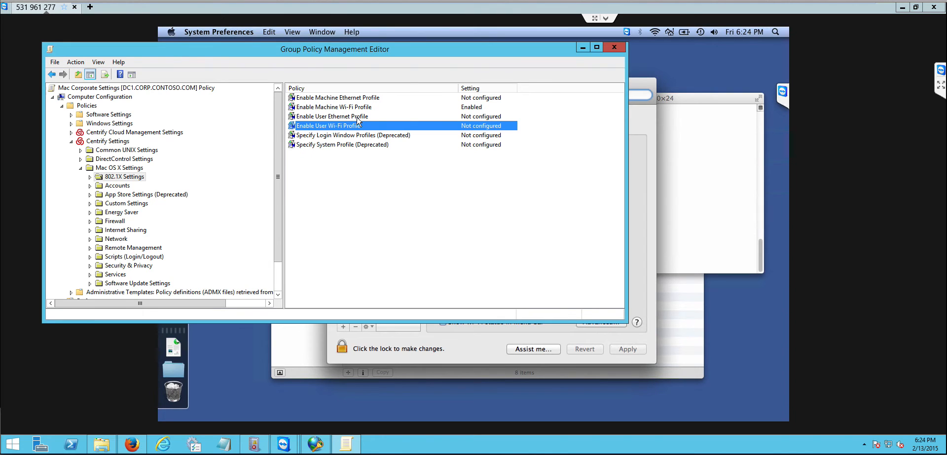
# Step: Switch to the browser and review the 802.1x Mac Group Policy checklist in the blog post
pyautogui.click(132, 443)
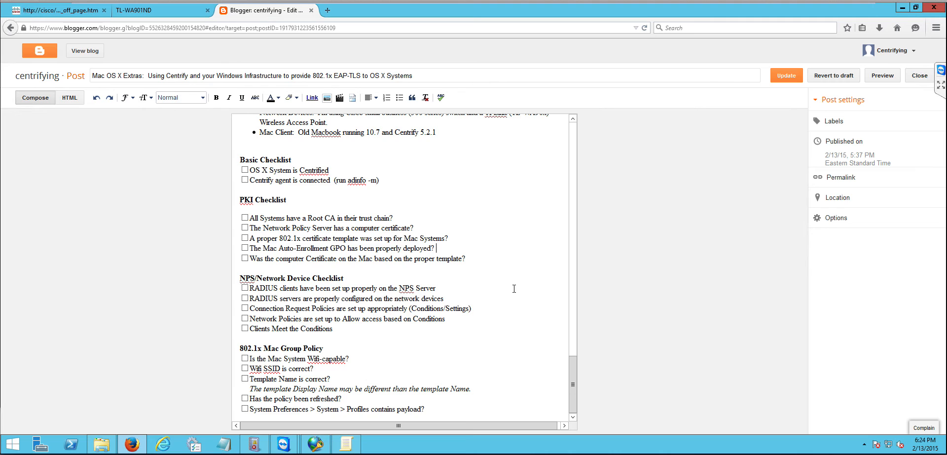
pyautogui.scroll(2, 498, 323)
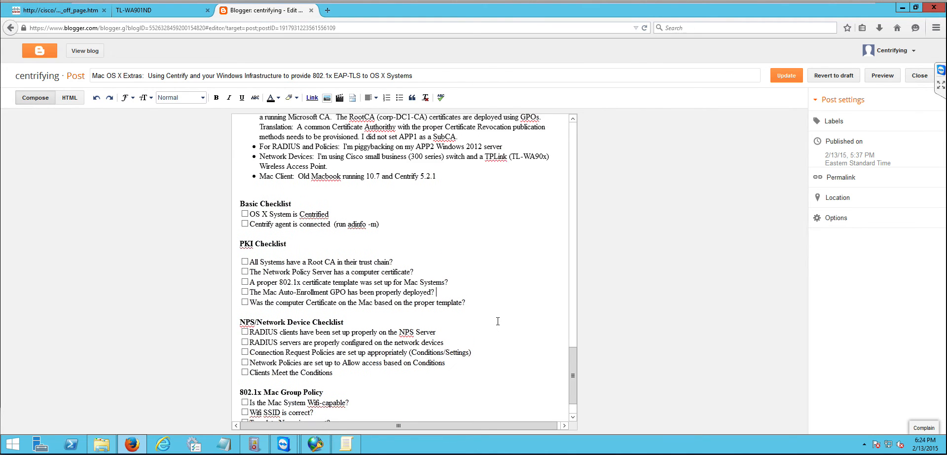
pyautogui.scroll(-2, 498, 320)
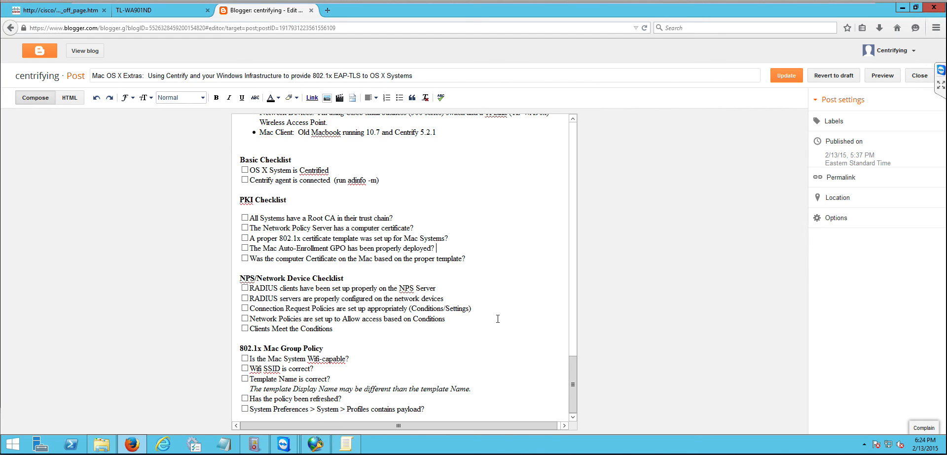
pyautogui.rightClick(679, 451)
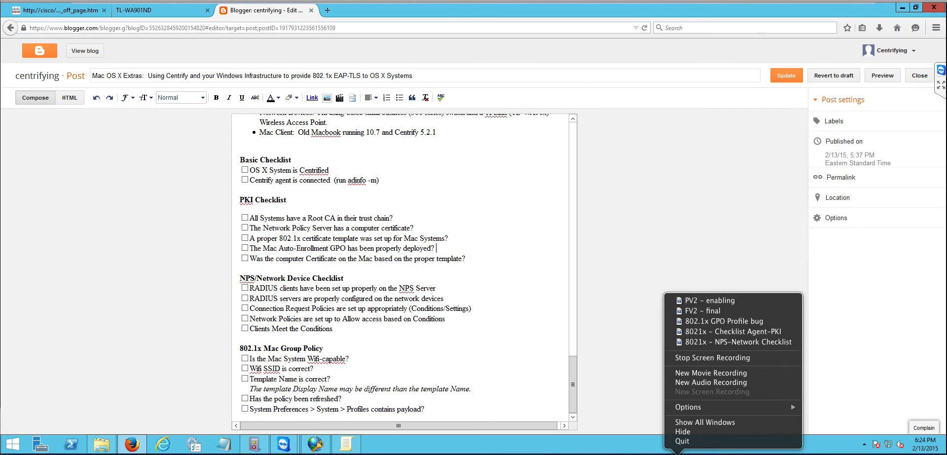